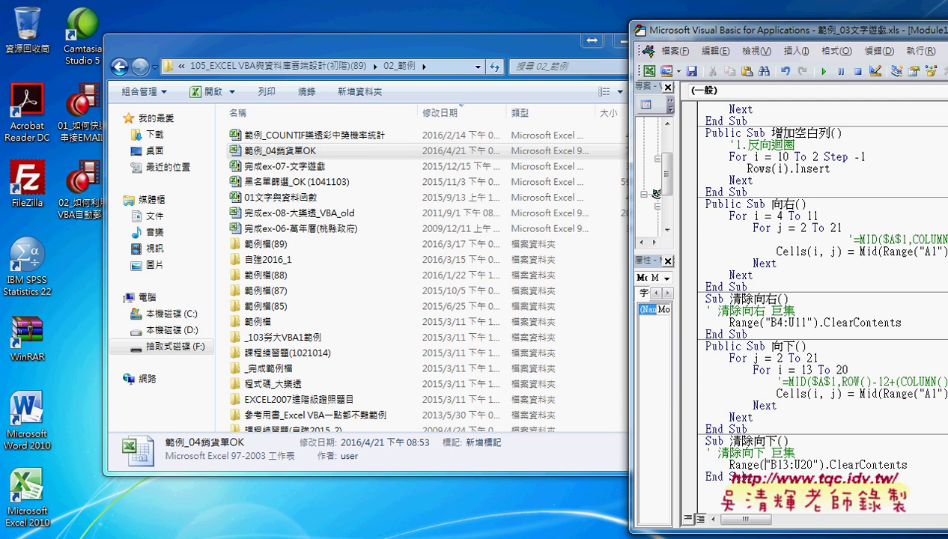
- Bring the 範例_04銷貨單OK workbook's 銷貨單 form to the front
{"action": "mouse_move", "coordinate": [356, 506]}
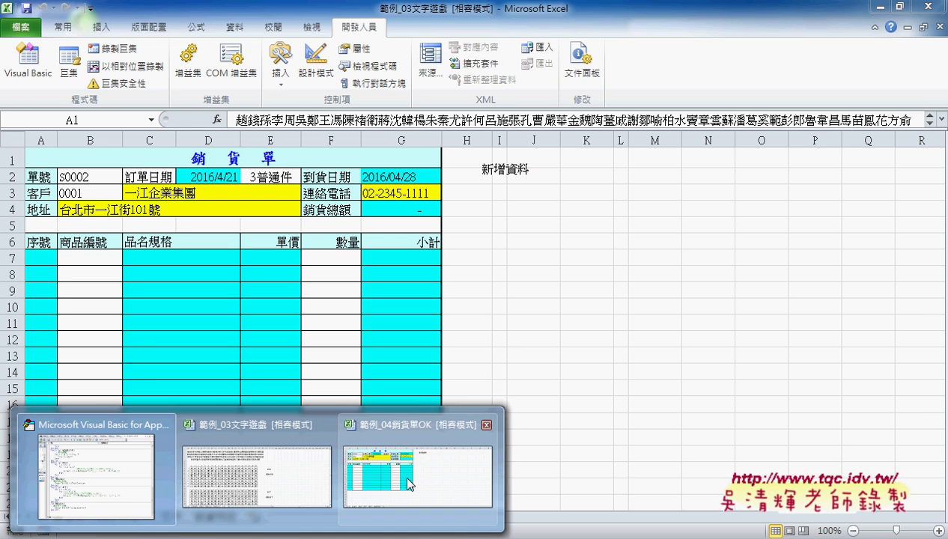
{"action": "left_click", "coordinate": [407, 479]}
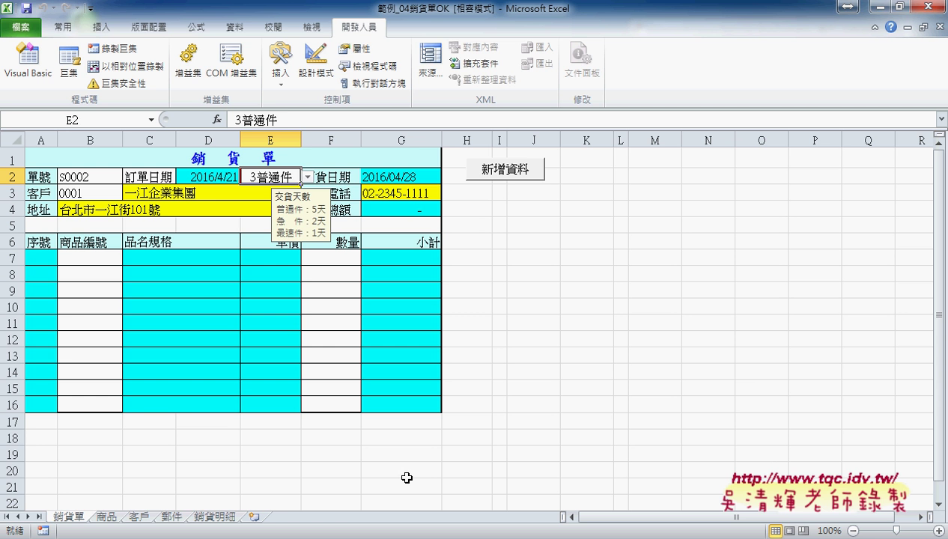
{"action": "left_click", "coordinate": [498, 372]}
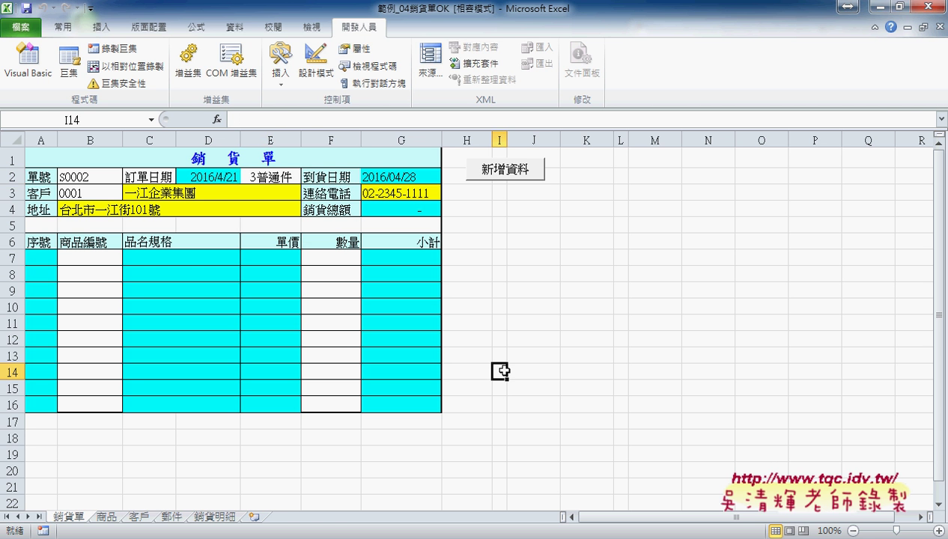
- Check the E2 delivery-type choices, B2 and D2, keeping delivery type 3普通件
{"action": "left_click", "coordinate": [259, 177]}
{"action": "left_click", "coordinate": [307, 177]}
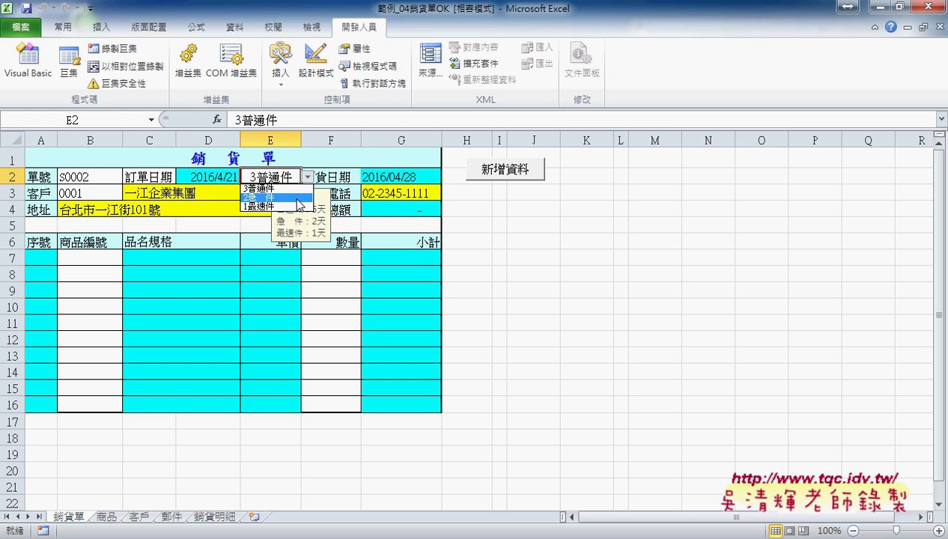
{"action": "key", "text": "Escape"}
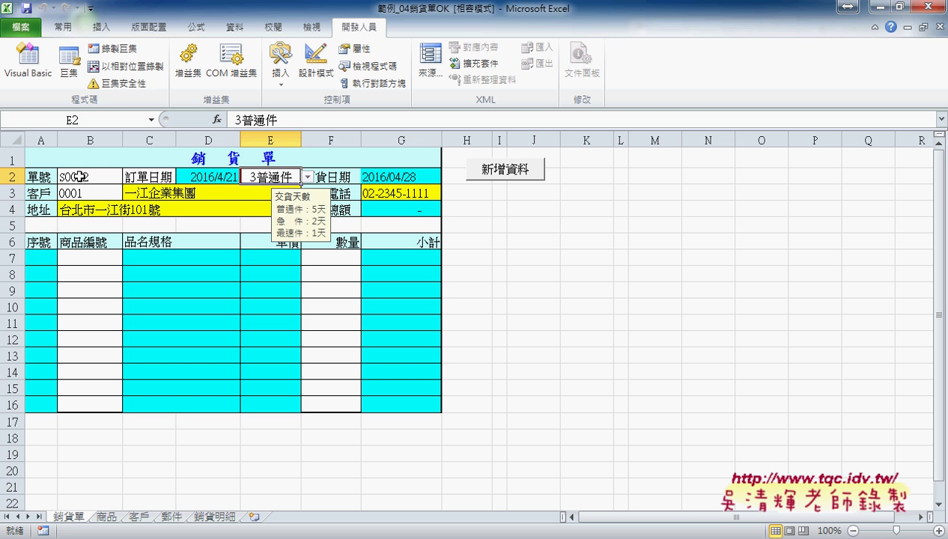
{"action": "left_click", "coordinate": [78, 177]}
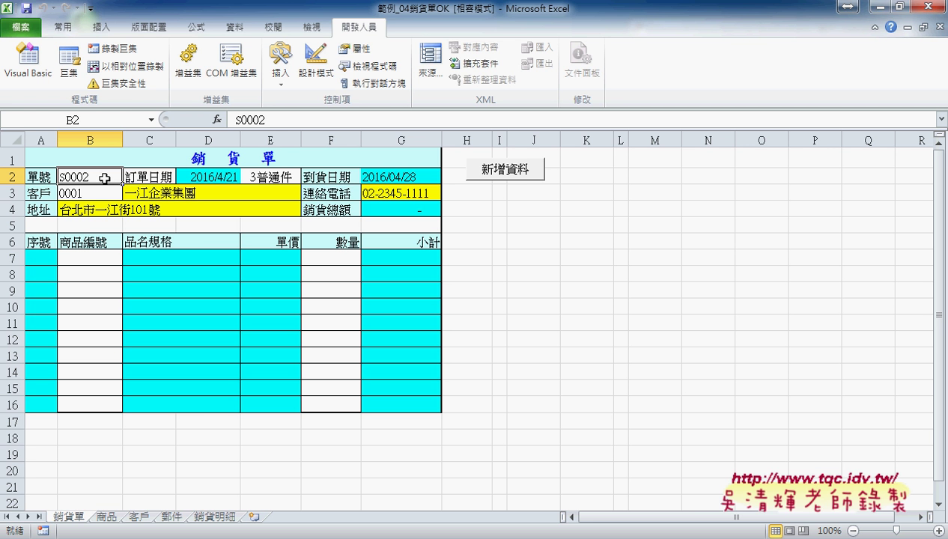
{"action": "left_click", "coordinate": [205, 177]}
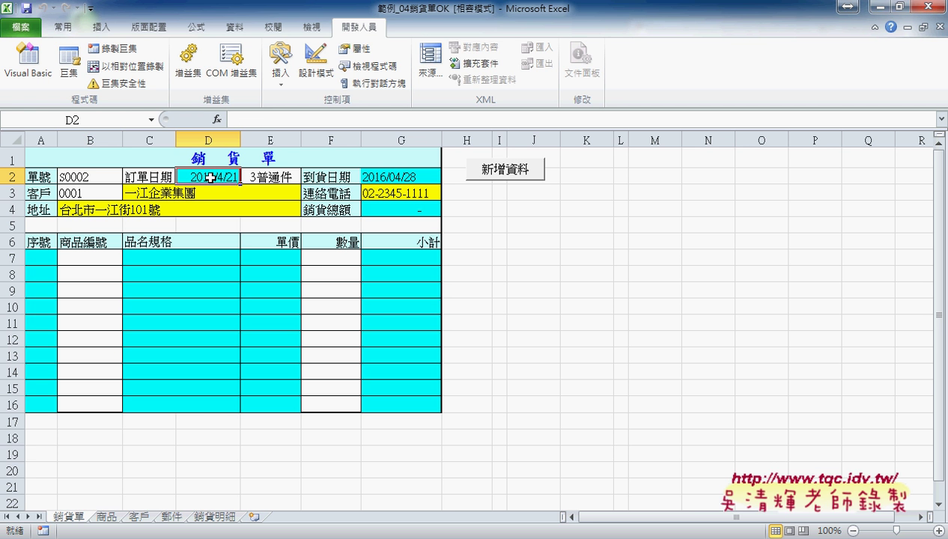
{"action": "left_click", "coordinate": [293, 176]}
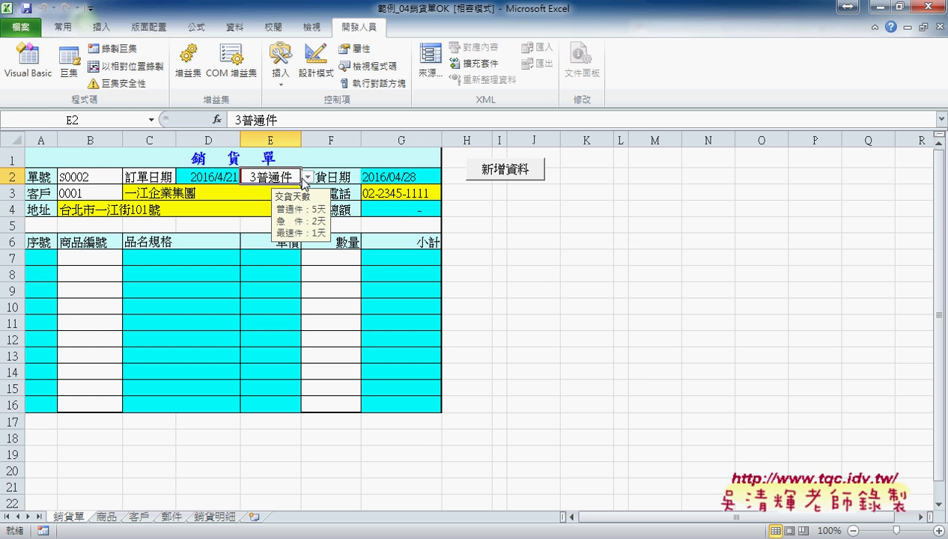
{"action": "left_click", "coordinate": [306, 180]}
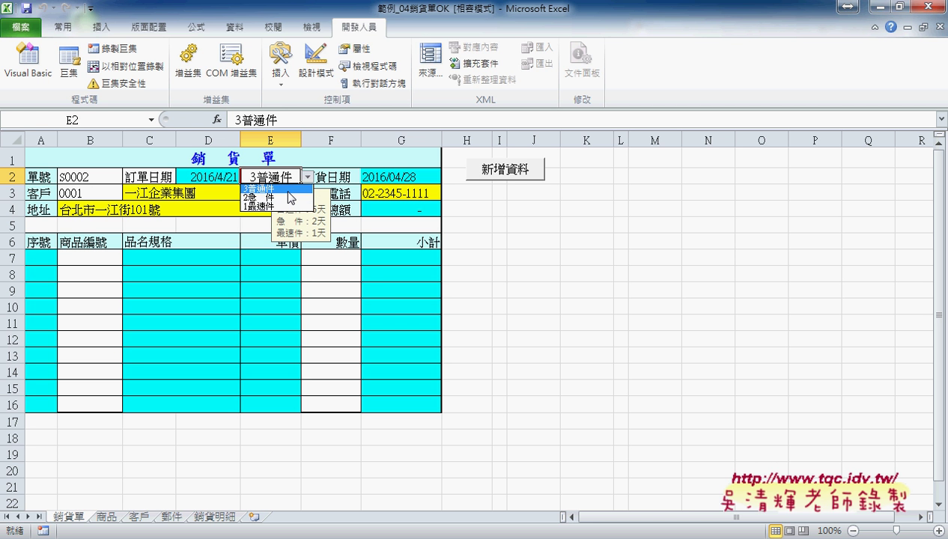
{"action": "left_click", "coordinate": [288, 192]}
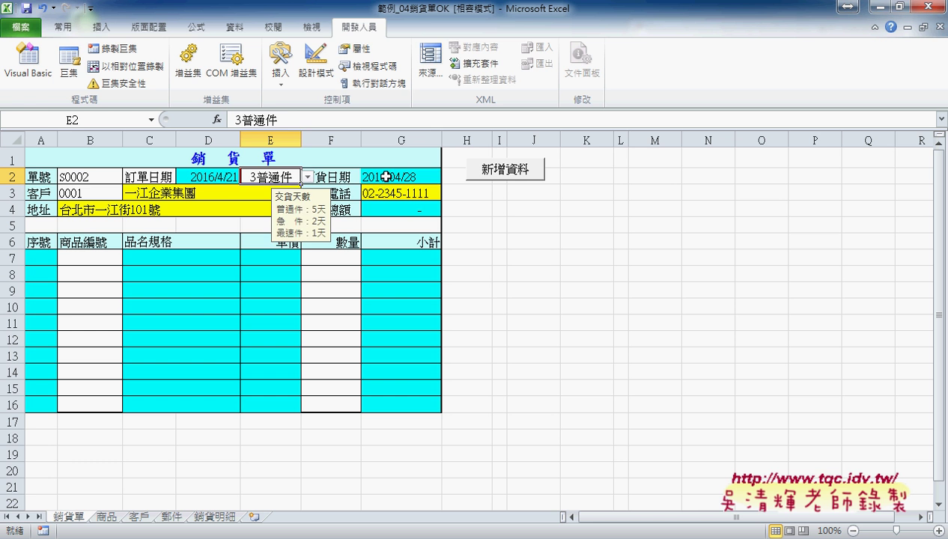
{"action": "left_click", "coordinate": [386, 177]}
{"action": "left_click", "coordinate": [268, 177]}
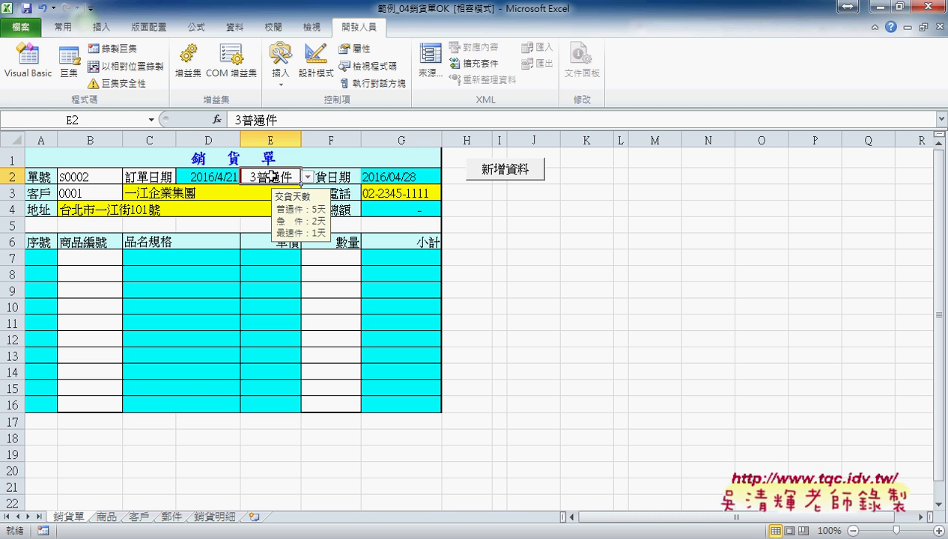
{"action": "left_click", "coordinate": [390, 177]}
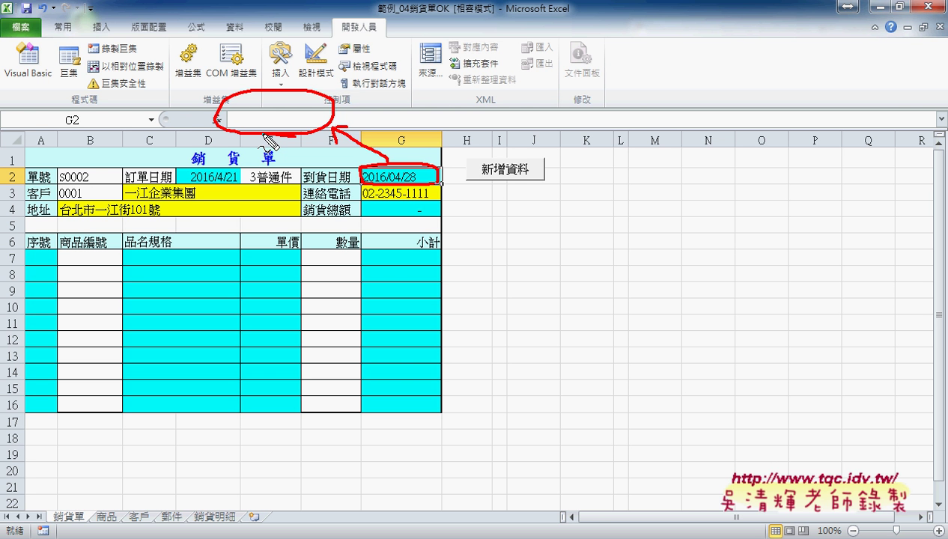
{"action": "key", "text": "Escape"}
- Set the delivery type in E2 to 2急件
{"action": "left_click", "coordinate": [285, 176]}
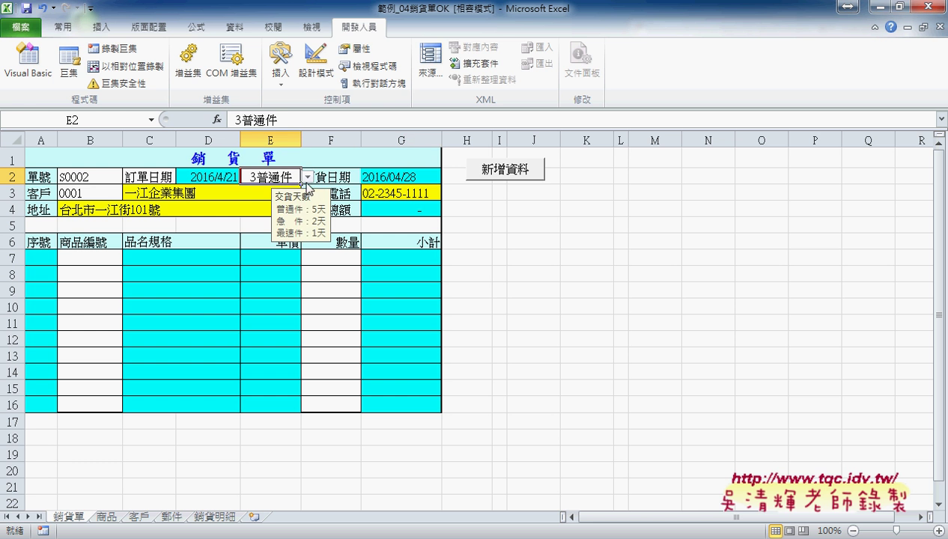
{"action": "left_click", "coordinate": [308, 177]}
{"action": "left_click", "coordinate": [288, 197]}
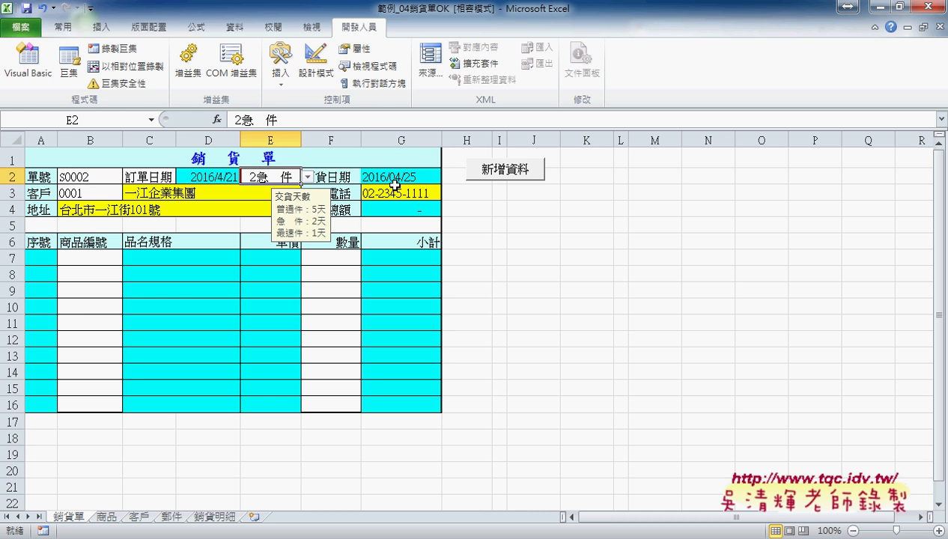
{"action": "left_click", "coordinate": [97, 194]}
- Try customer codes in B3 and settle on the second customer in the list
{"action": "left_click", "coordinate": [129, 193]}
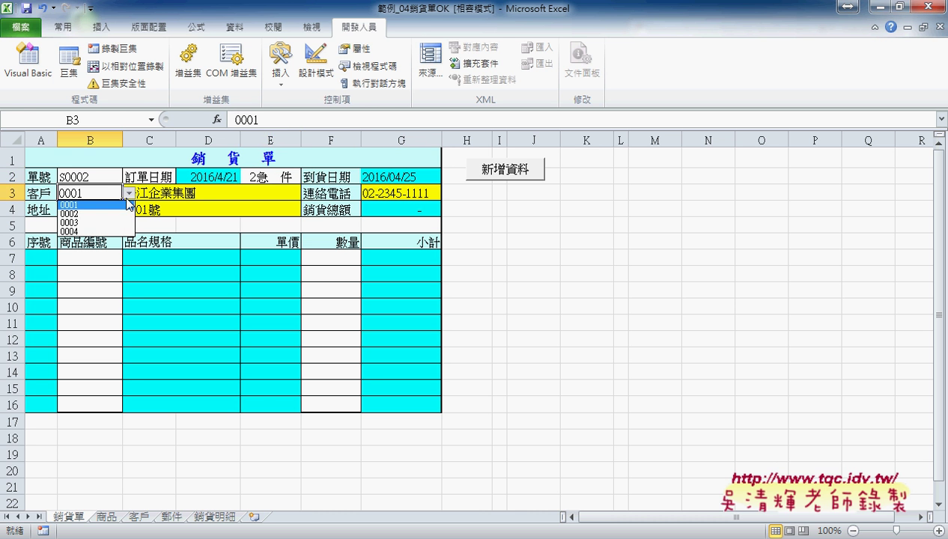
{"action": "left_click", "coordinate": [113, 214]}
{"action": "left_click", "coordinate": [129, 193]}
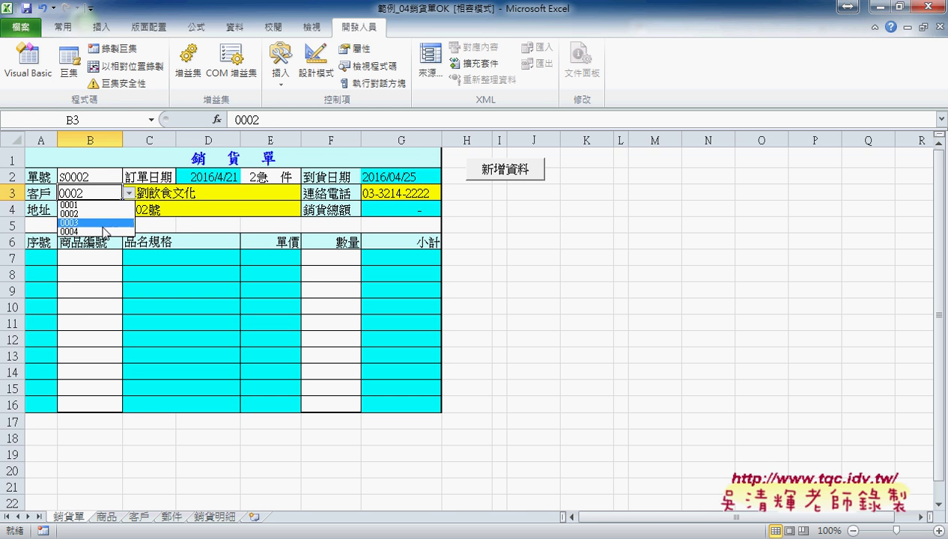
{"action": "left_click", "coordinate": [105, 235]}
{"action": "left_click", "coordinate": [129, 193]}
{"action": "left_click", "coordinate": [106, 214]}
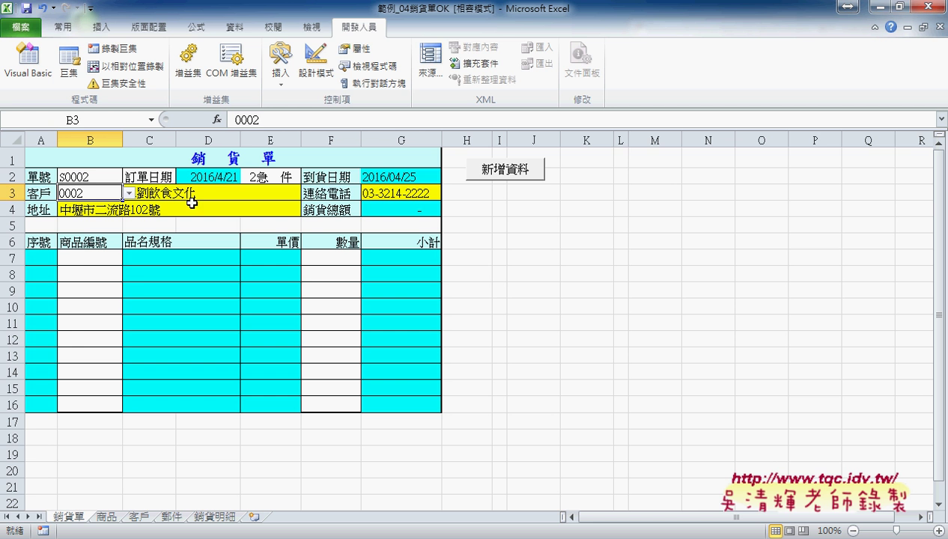
- Choose product A1103 in B7 and A2101 in B8
{"action": "left_click", "coordinate": [90, 259]}
{"action": "left_click", "coordinate": [129, 257]}
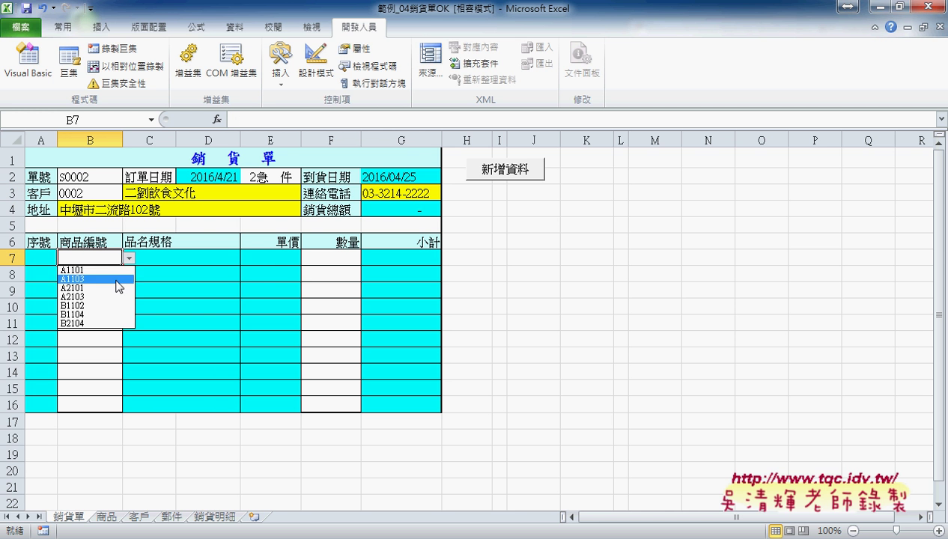
{"action": "left_click", "coordinate": [112, 291]}
{"action": "left_click", "coordinate": [112, 274]}
{"action": "left_click", "coordinate": [130, 277]}
{"action": "left_click", "coordinate": [109, 291]}
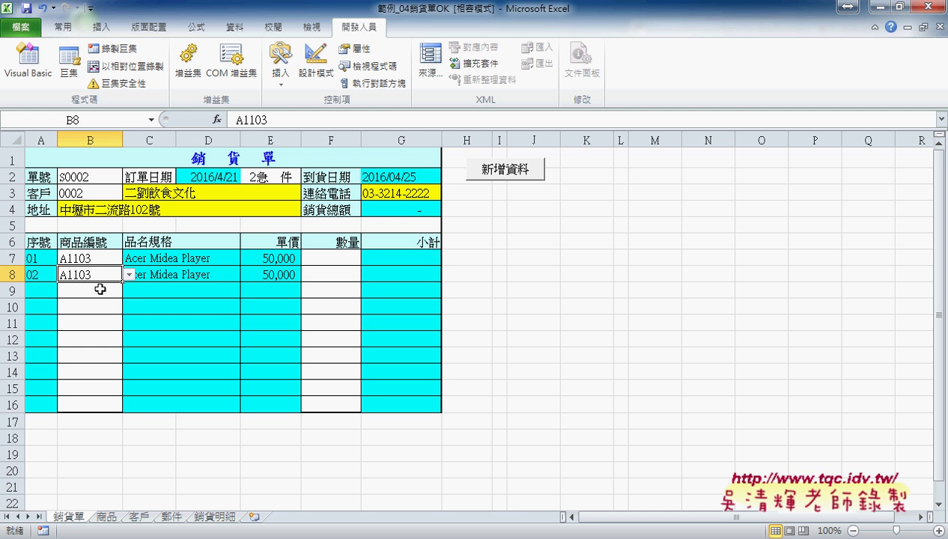
{"action": "left_click", "coordinate": [110, 290]}
{"action": "left_click", "coordinate": [97, 273]}
{"action": "left_click", "coordinate": [128, 275]}
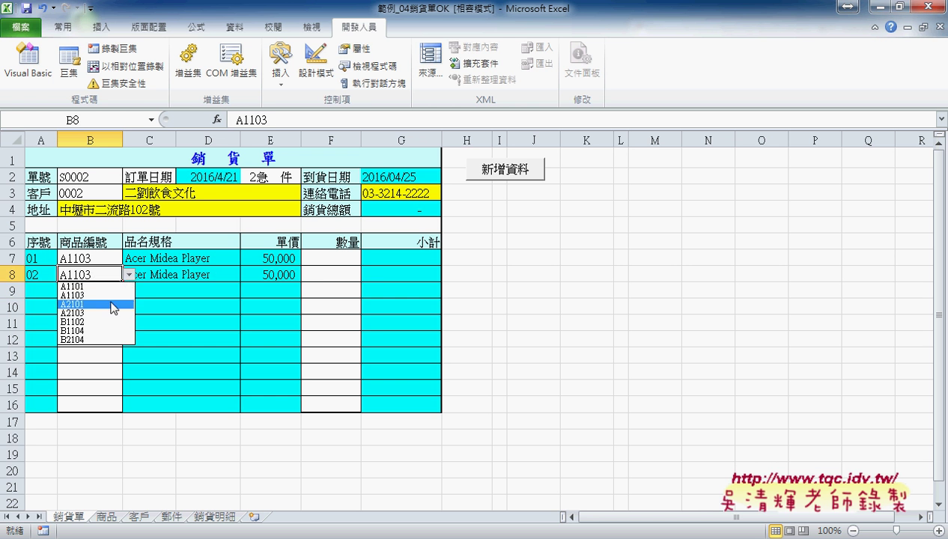
{"action": "left_click", "coordinate": [111, 305]}
{"action": "left_click", "coordinate": [327, 258]}
- Set the quantity to 2 in F7 and F8, bringing the total to 150,000
{"action": "left_click", "coordinate": [368, 257]}
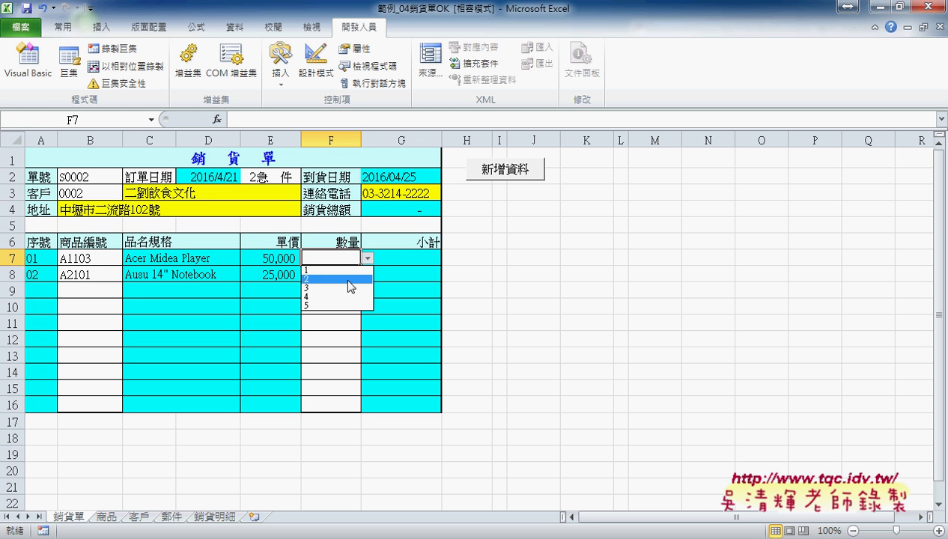
{"action": "left_click", "coordinate": [344, 277]}
{"action": "left_click", "coordinate": [329, 272]}
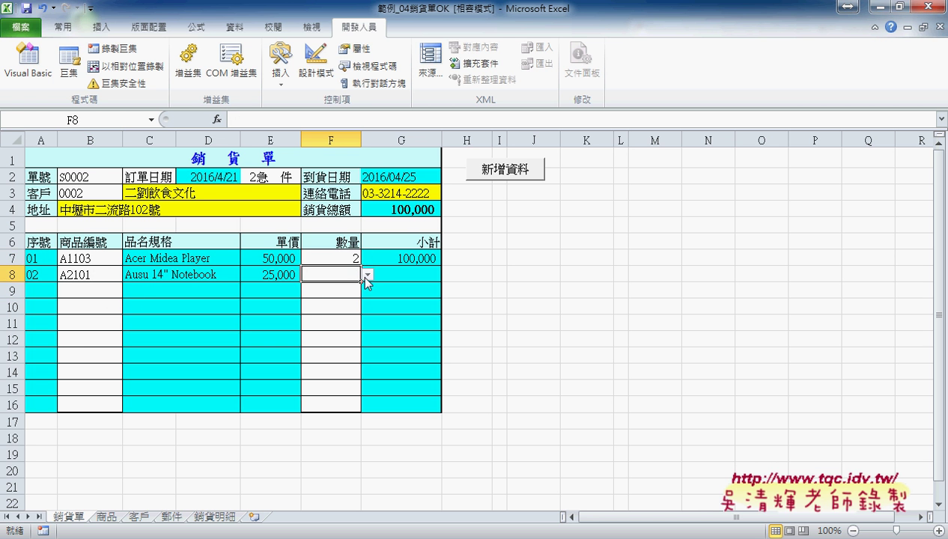
{"action": "left_click", "coordinate": [367, 274]}
{"action": "left_click", "coordinate": [345, 295]}
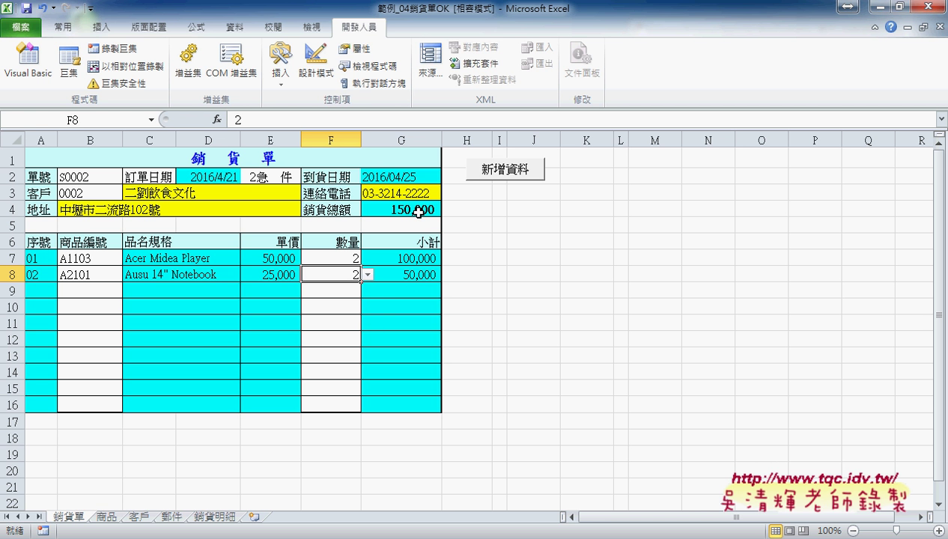
{"action": "left_click", "coordinate": [228, 195]}
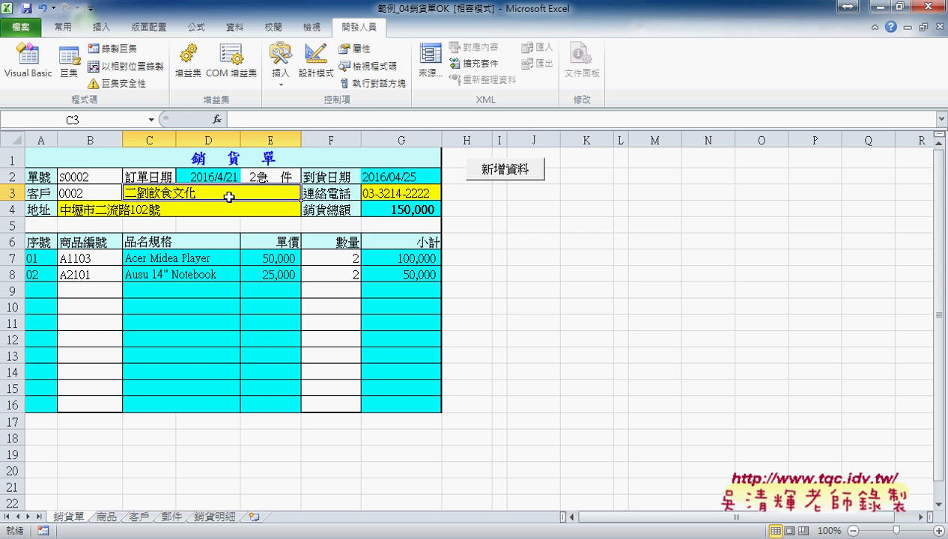
{"action": "double_click", "coordinate": [278, 193]}
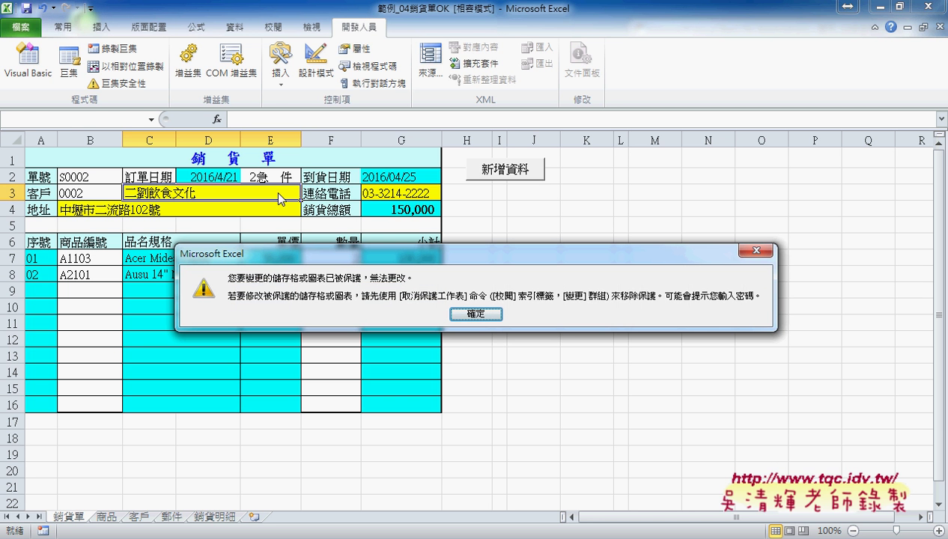
{"action": "left_click", "coordinate": [479, 314]}
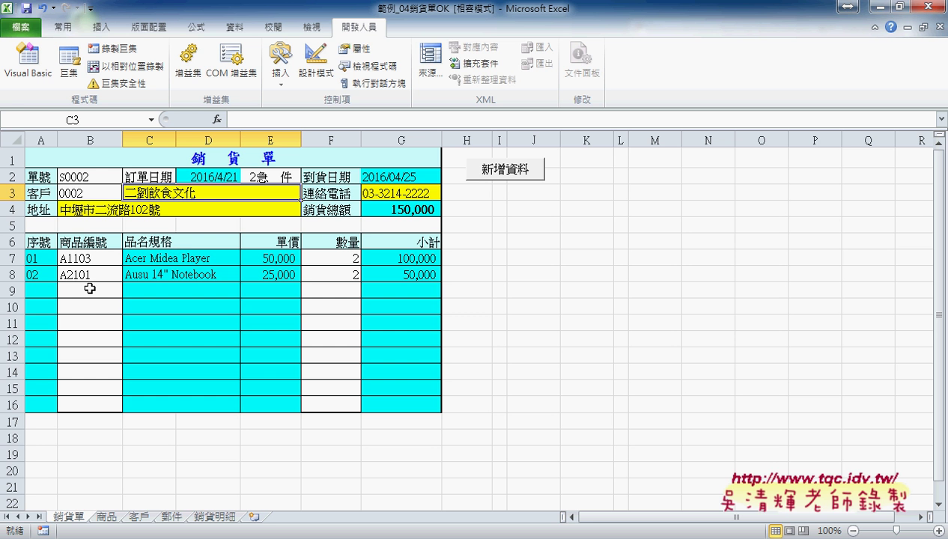
{"action": "left_click", "coordinate": [278, 260]}
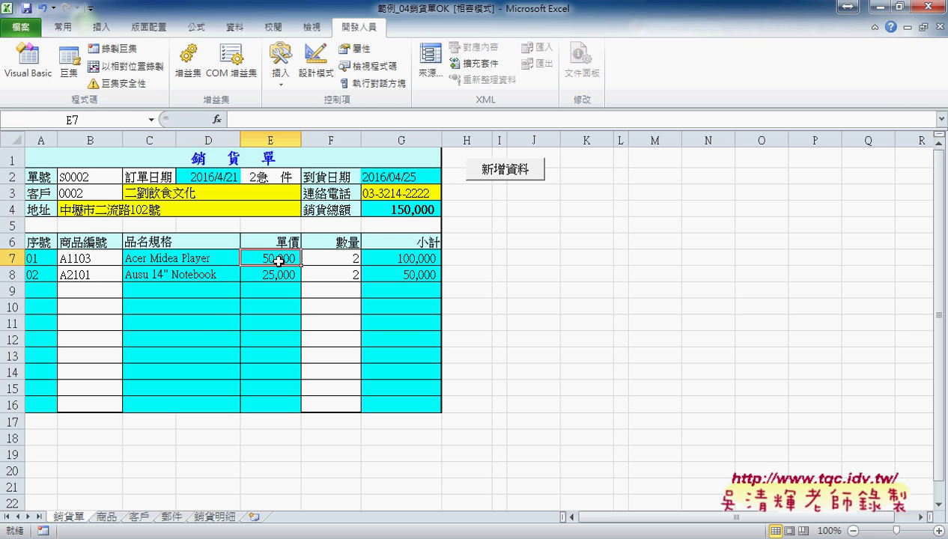
{"action": "double_click", "coordinate": [279, 261]}
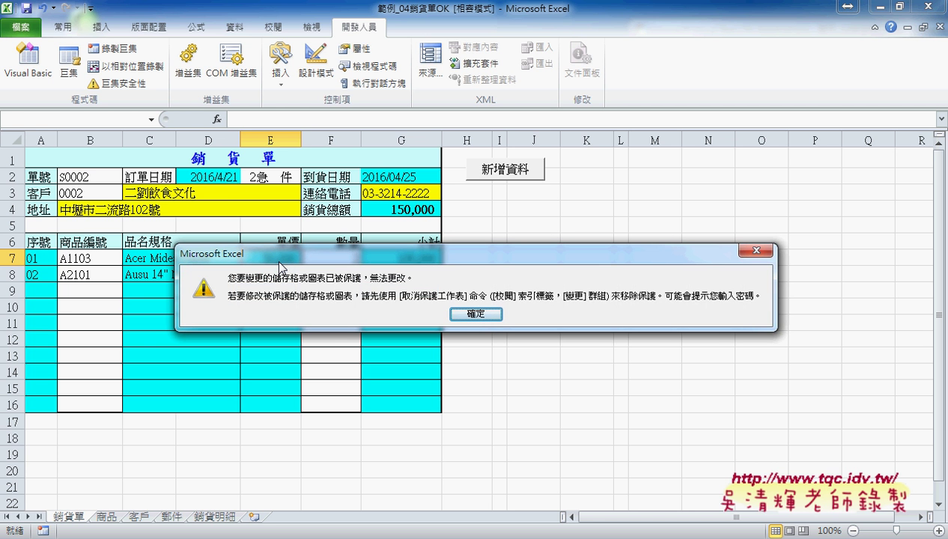
{"action": "left_click", "coordinate": [492, 315]}
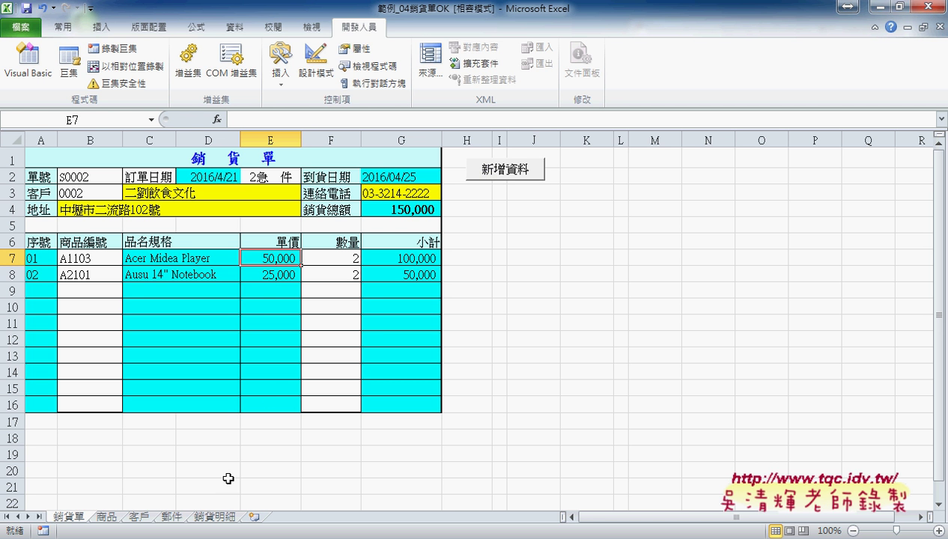
{"action": "left_click", "coordinate": [216, 517]}
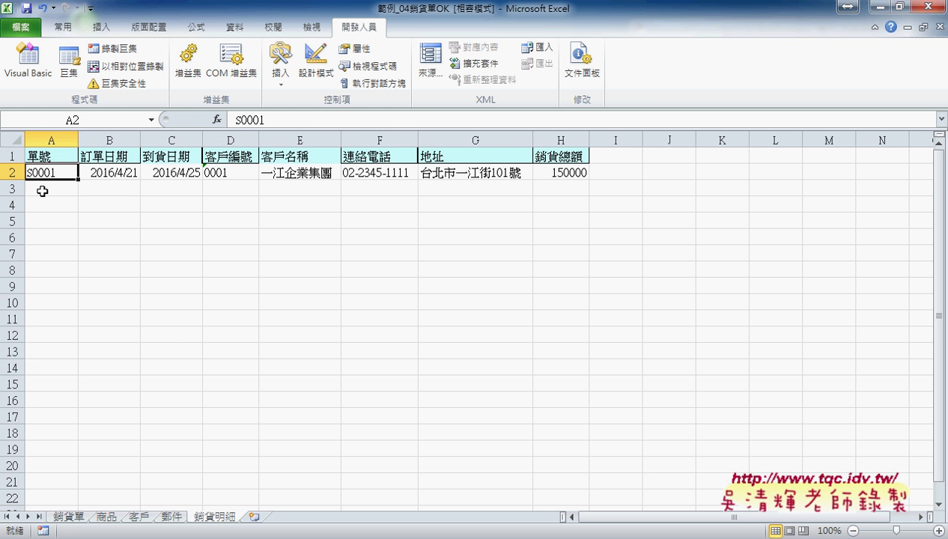
{"action": "left_click_drag", "start_coordinate": [47, 188], "coordinate": [572, 193]}
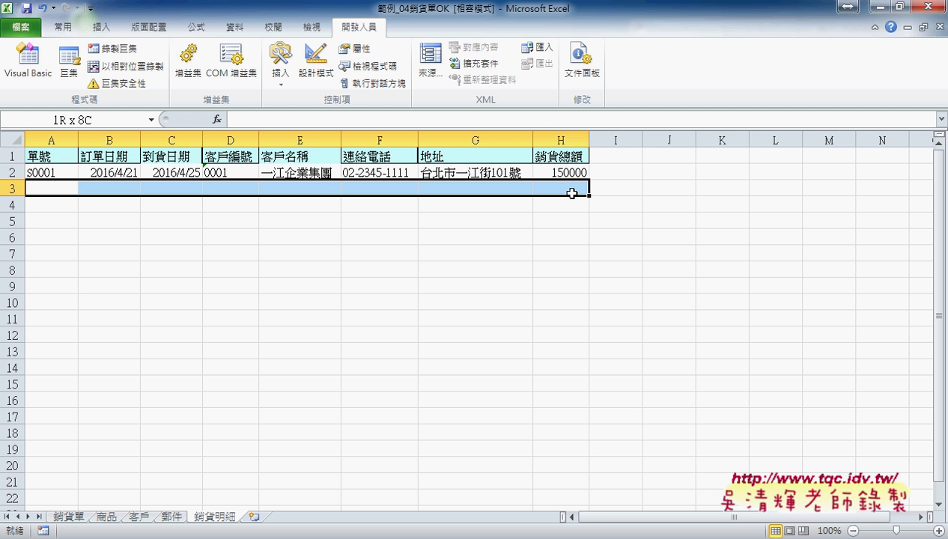
{"action": "left_click", "coordinate": [66, 517]}
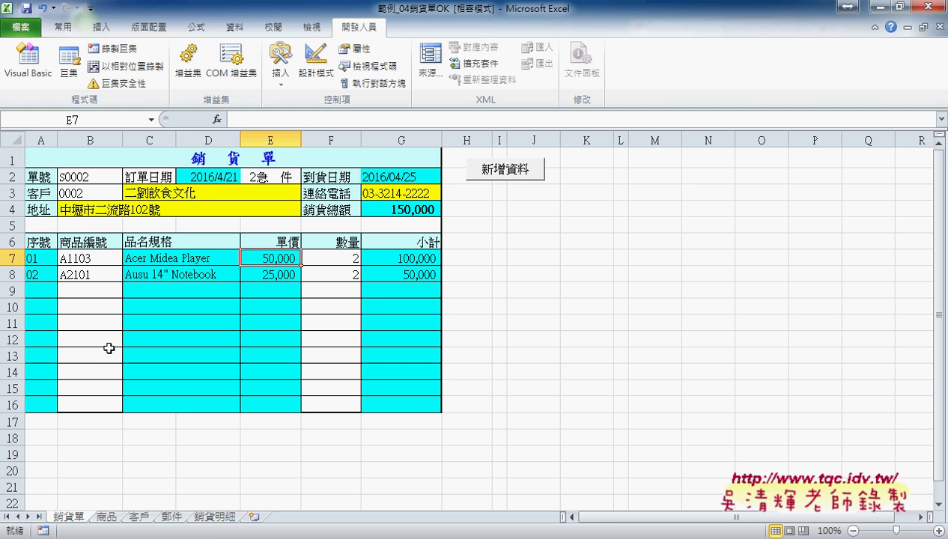
{"action": "left_click", "coordinate": [214, 516]}
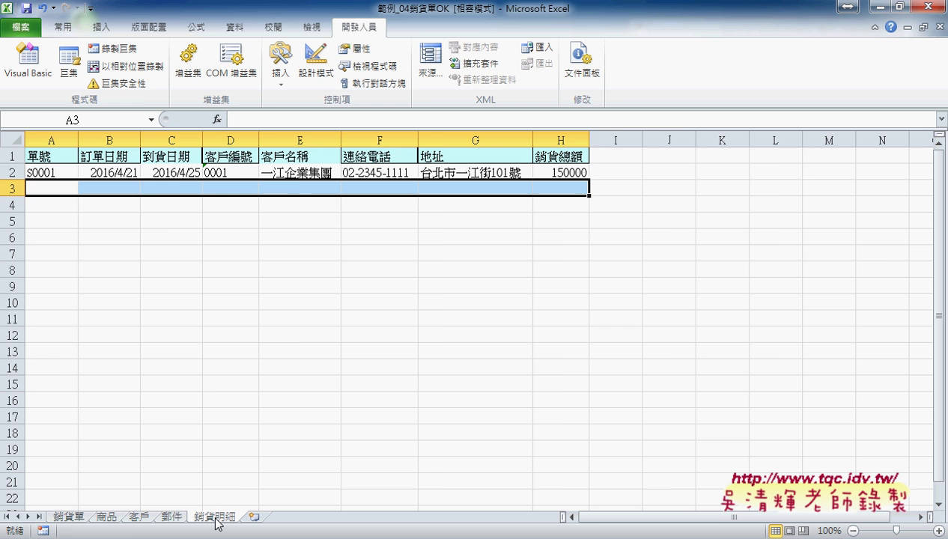
{"action": "left_click", "coordinate": [75, 517]}
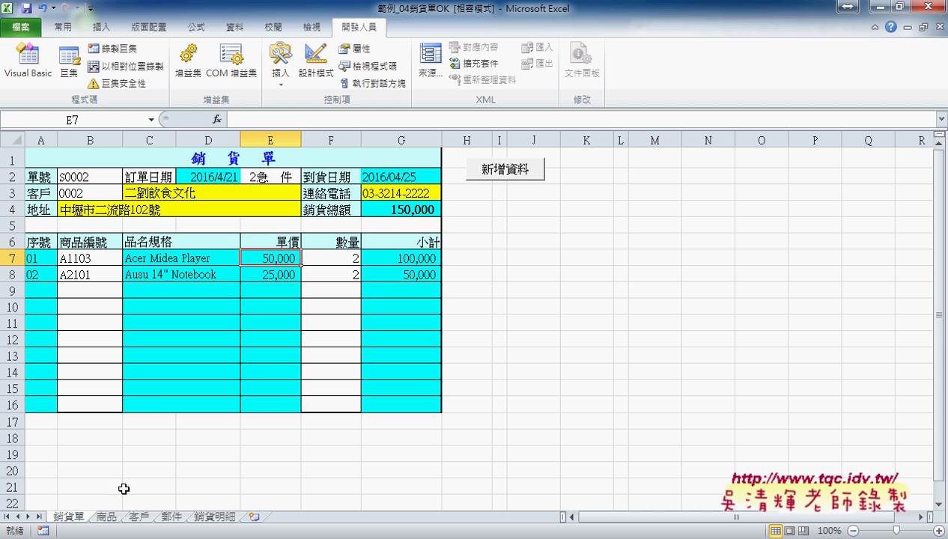
- Choose customer 0003 in B3 for order S0002
{"action": "left_click", "coordinate": [404, 180]}
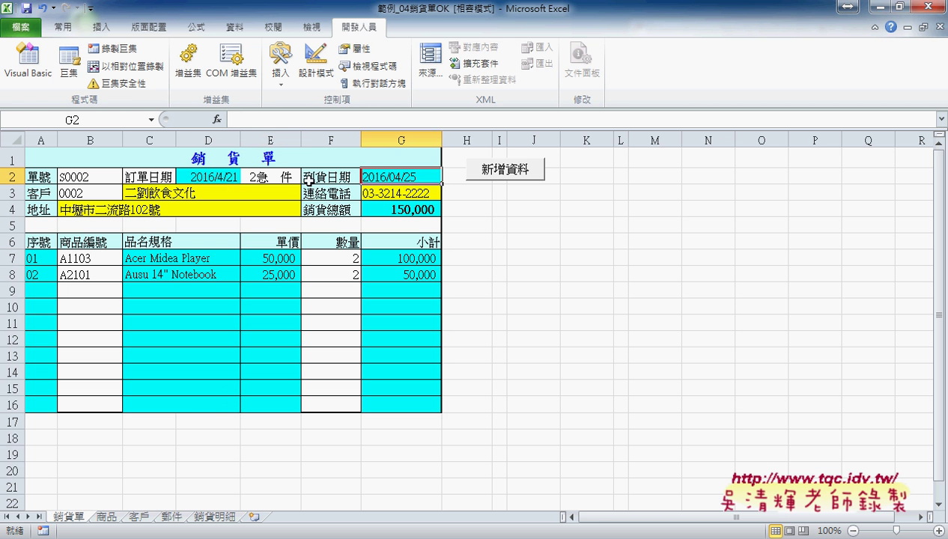
{"action": "left_click", "coordinate": [202, 193]}
{"action": "left_click", "coordinate": [115, 191]}
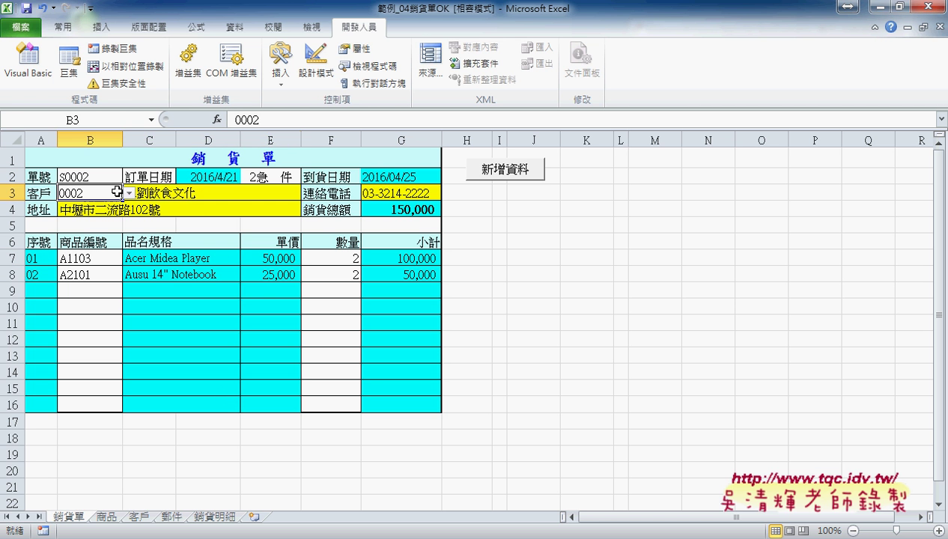
{"action": "left_click", "coordinate": [129, 193]}
{"action": "left_click", "coordinate": [94, 227]}
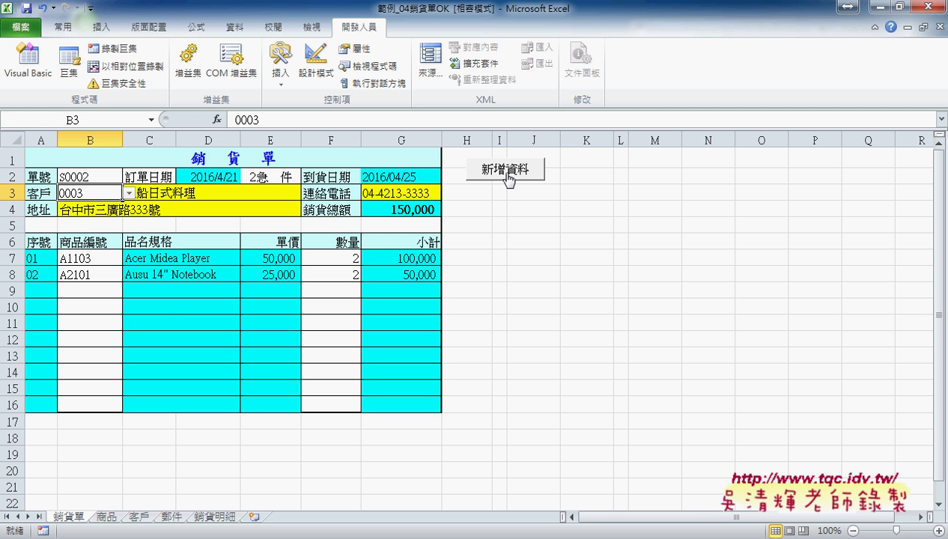
- Append order S0002 with 新增資料, verify it in 銷貨明細, then return to 銷貨單
{"action": "left_click", "coordinate": [507, 172]}
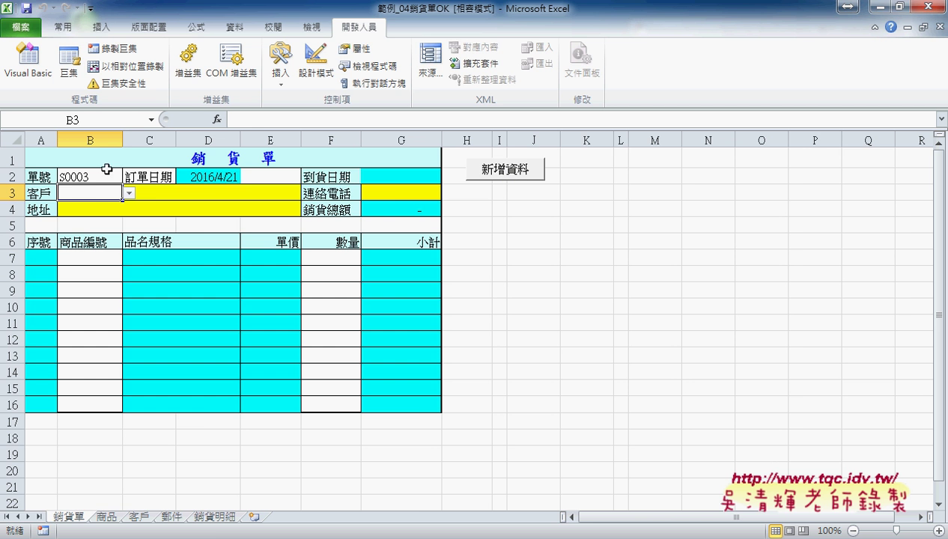
{"action": "left_click", "coordinate": [214, 516]}
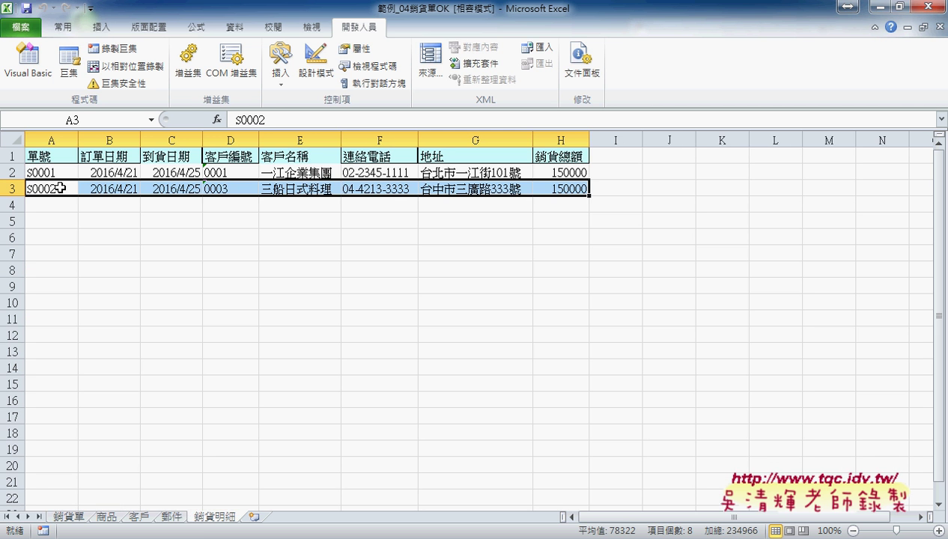
{"action": "left_click", "coordinate": [74, 515]}
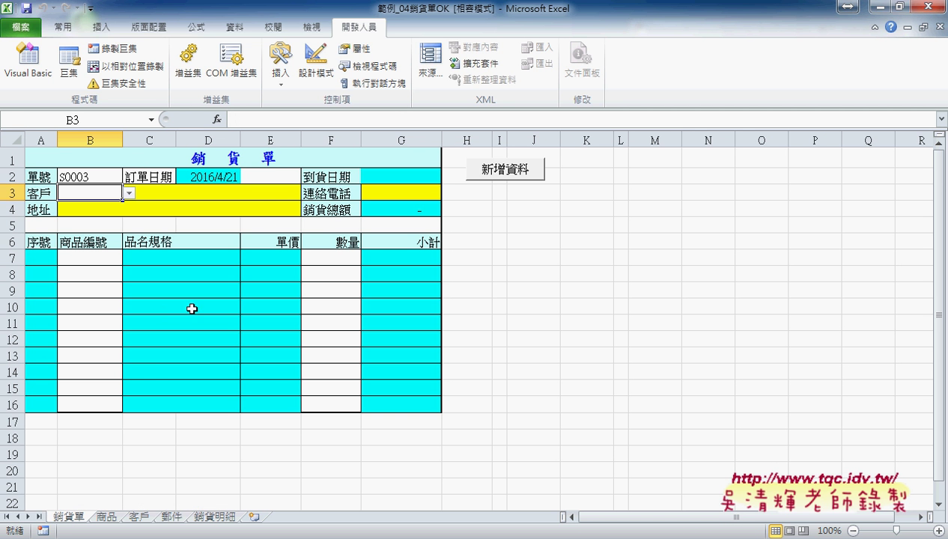
- Set delivery to 1最速件 in E2 and customer 0002 in B3
{"action": "left_click", "coordinate": [279, 176]}
{"action": "left_click", "coordinate": [307, 187]}
{"action": "left_click", "coordinate": [273, 176]}
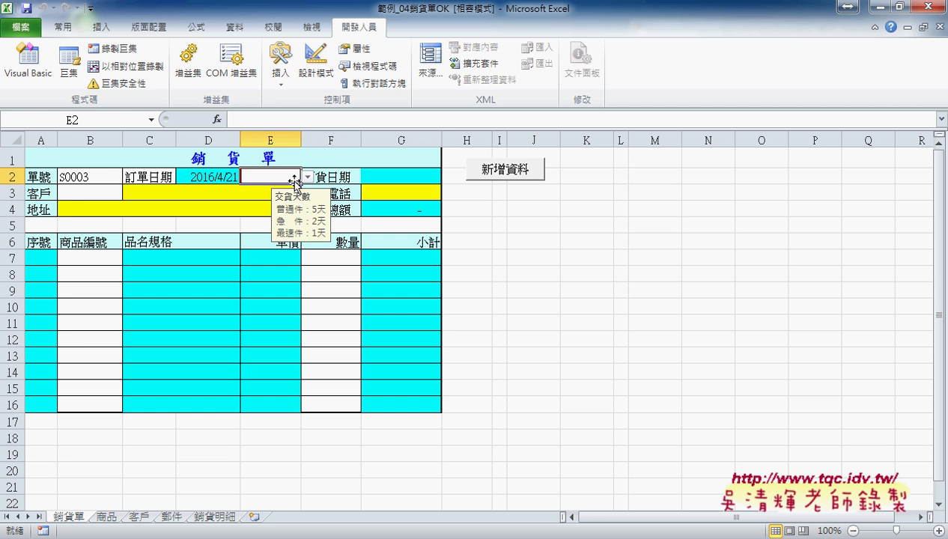
{"action": "left_click", "coordinate": [307, 177]}
{"action": "left_click", "coordinate": [262, 207]}
{"action": "left_click", "coordinate": [99, 193]}
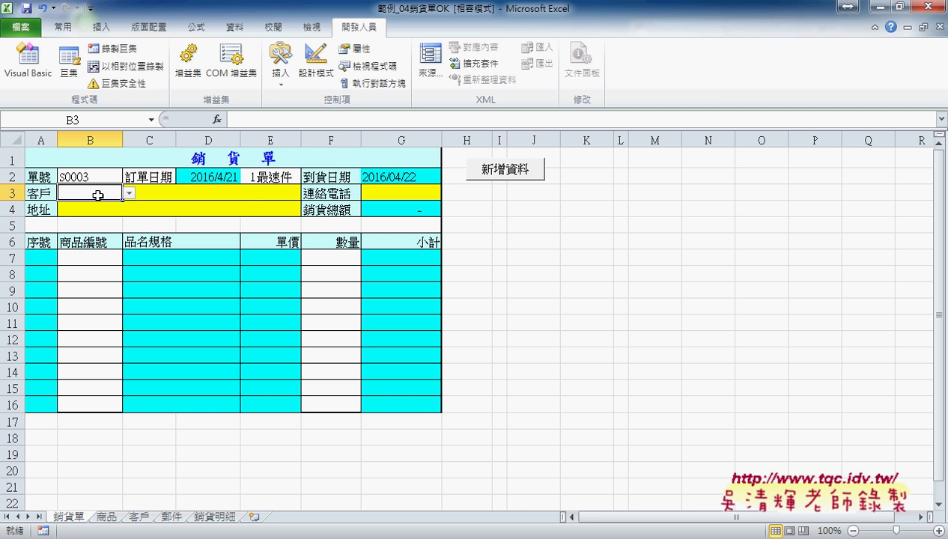
{"action": "left_click", "coordinate": [127, 193]}
{"action": "left_click", "coordinate": [103, 219]}
- Add item A2103 with quantity 3, append order S0003, and view 銷貨明細
{"action": "left_click", "coordinate": [97, 262]}
{"action": "left_click", "coordinate": [129, 257]}
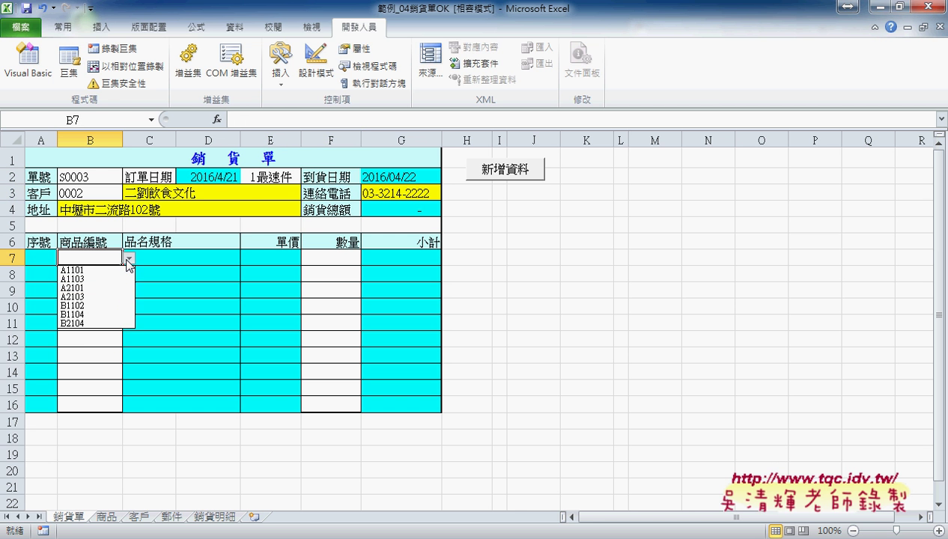
{"action": "left_click", "coordinate": [110, 297]}
{"action": "left_click", "coordinate": [337, 257]}
{"action": "left_click", "coordinate": [367, 258]}
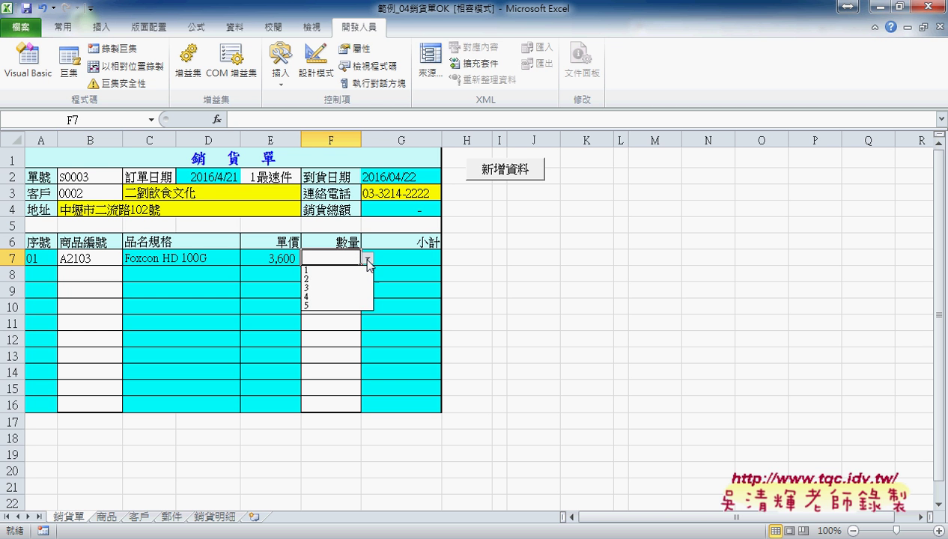
{"action": "left_click", "coordinate": [352, 291]}
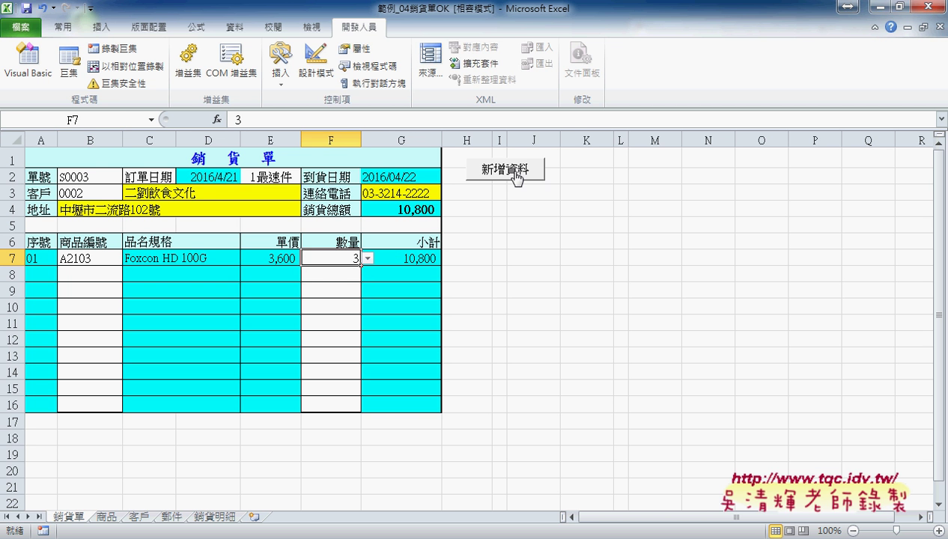
{"action": "left_click", "coordinate": [507, 172]}
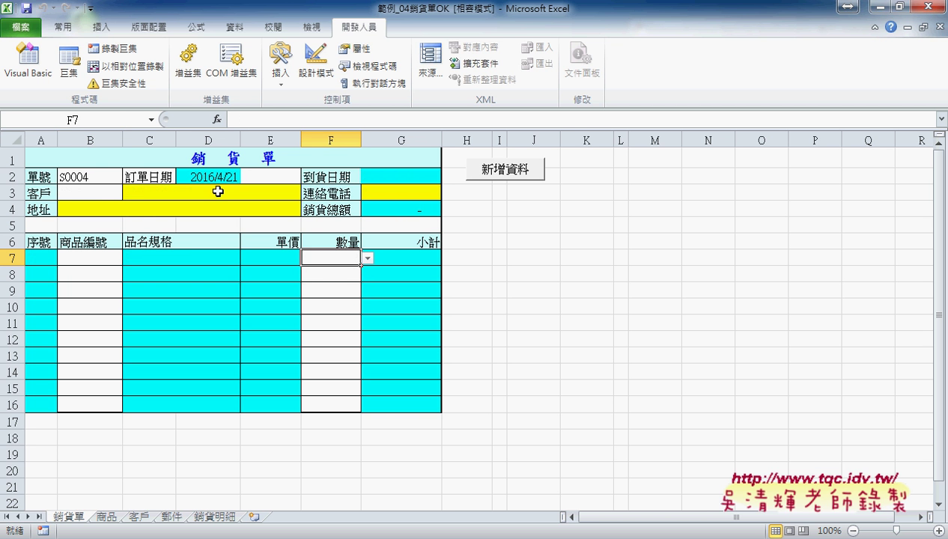
{"action": "left_click", "coordinate": [215, 517]}
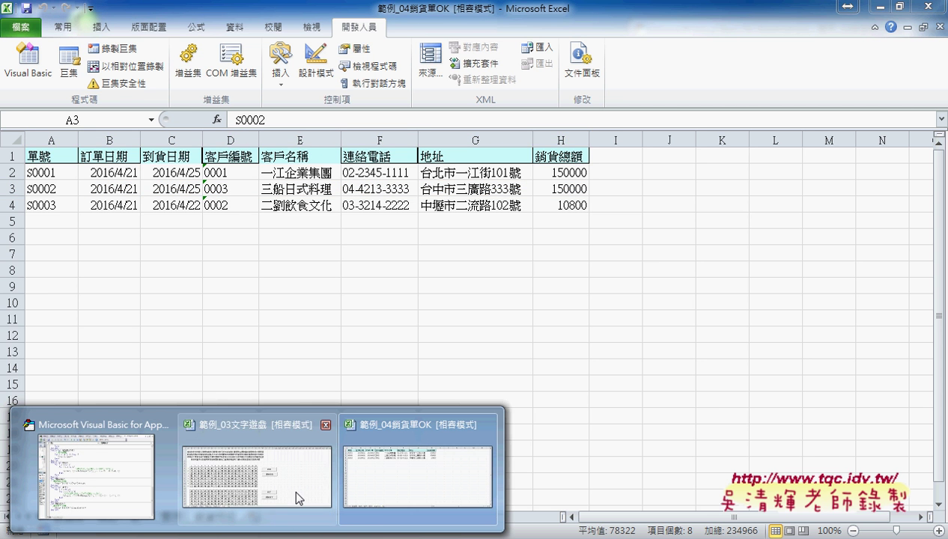
- Switch to the 範例_03文字遊戲 workbook from the taskbar preview
{"action": "left_click", "coordinate": [297, 497]}
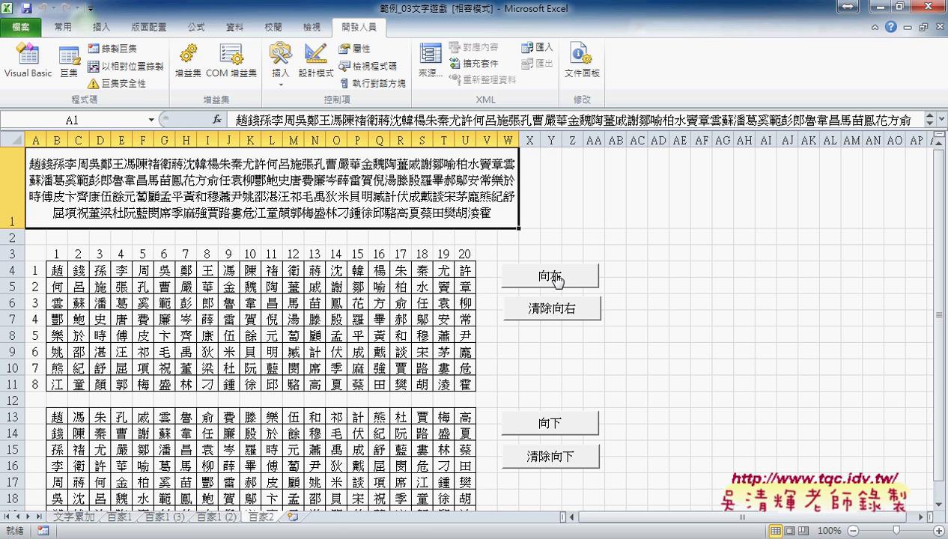